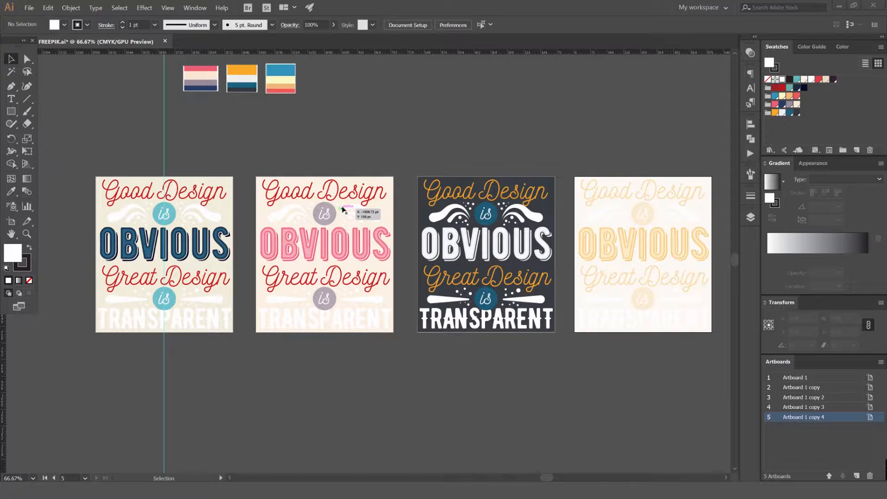
# - Duplicate the second artboard, Artboard 1 copy, with its artwork into the empty area below the row of artboards
pyautogui.scroll(-1, 389, 151)
pyautogui.scroll(-1, 418, 140)
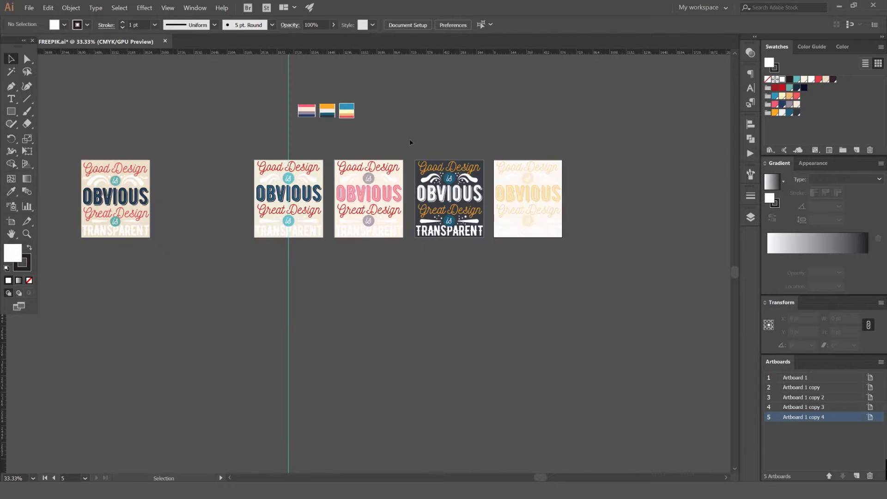
pyautogui.moveTo(336, 170); pyautogui.dragTo(329, 196)
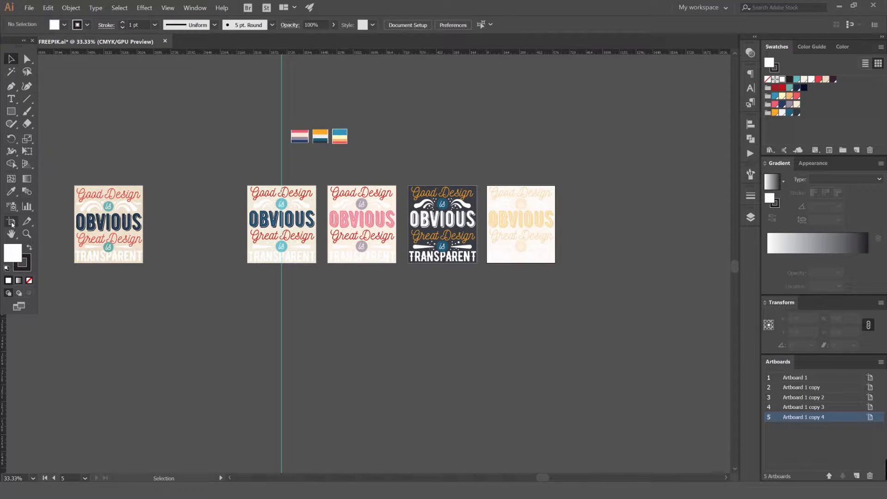
pyautogui.click(11, 223)
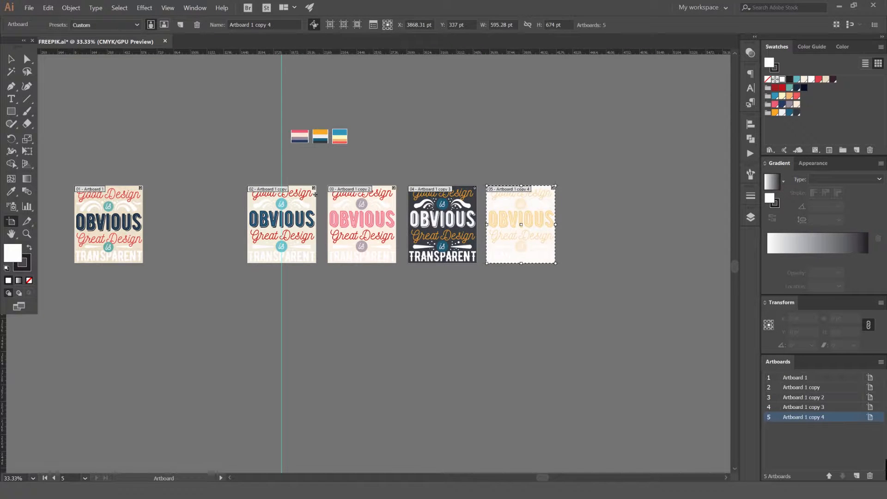
pyautogui.scroll(3, 258, 189)
pyautogui.scroll(-3, 252, 181)
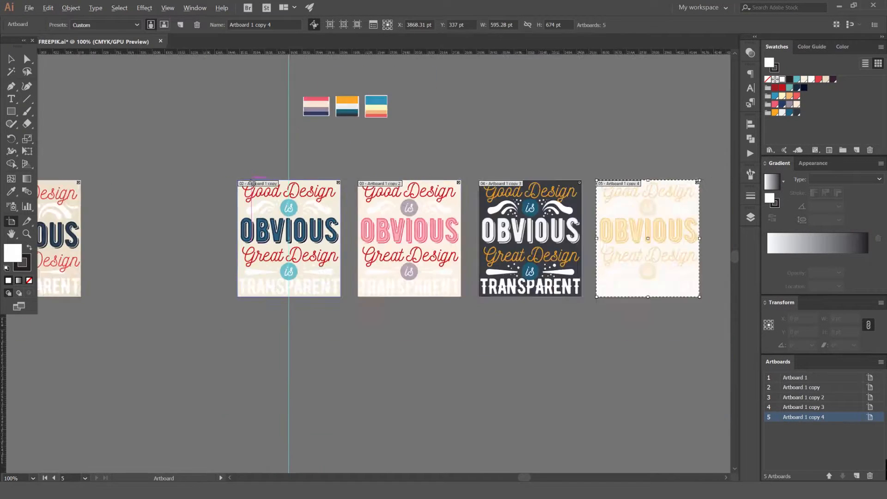
pyautogui.moveTo(297, 193); pyautogui.dragTo(385, 173)
pyautogui.scroll(1, 345, 201)
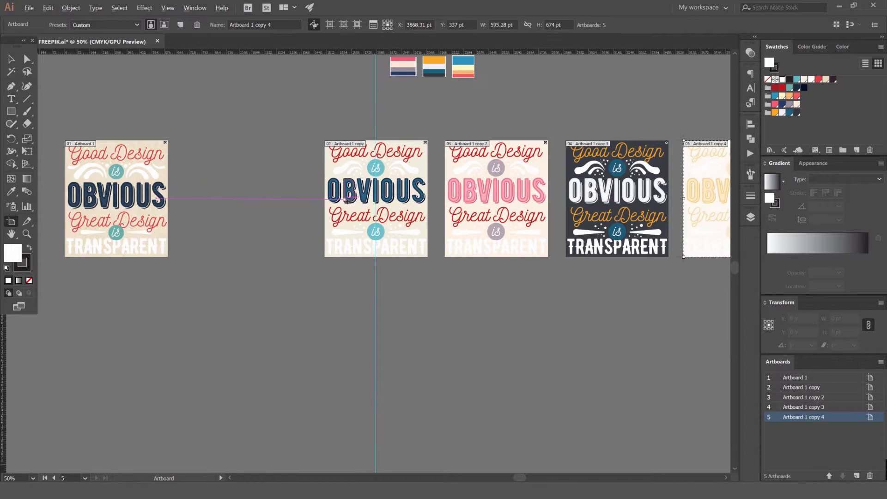
pyautogui.moveTo(353, 211); pyautogui.dragTo(344, 462)
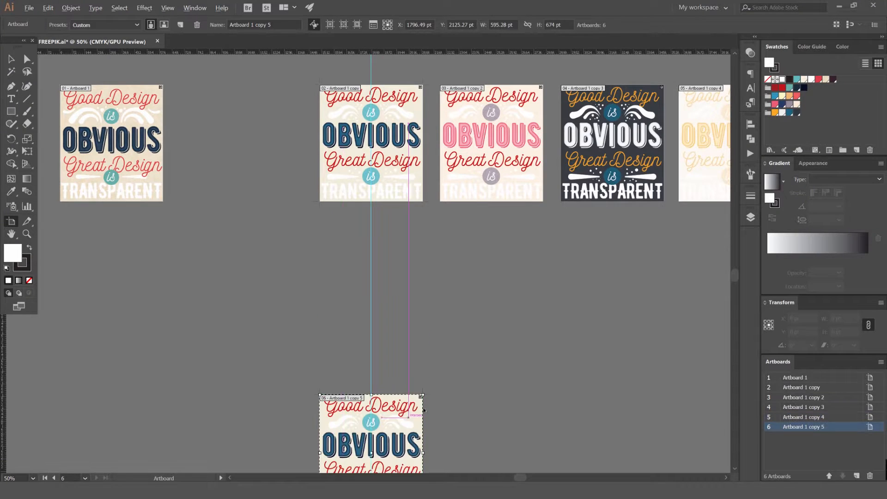
pyautogui.scroll(-1, 419, 270)
pyautogui.moveTo(419, 271); pyautogui.dragTo(429, 213)
pyautogui.scroll(3, 432, 237)
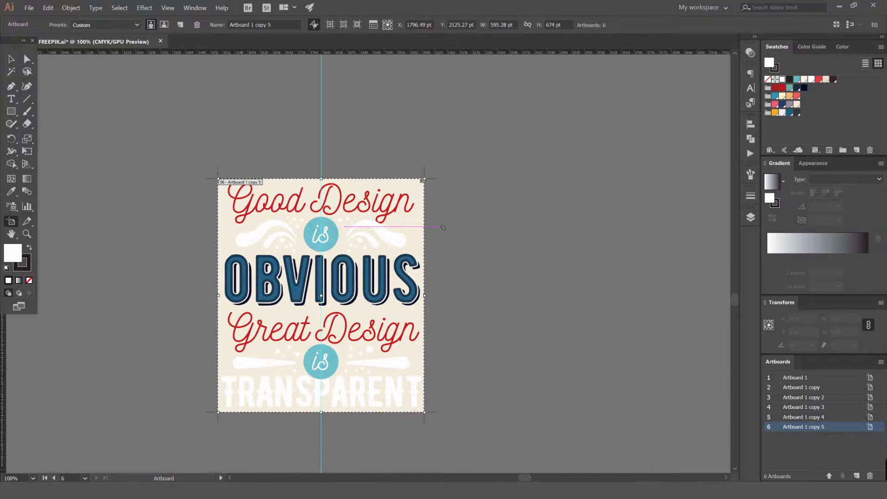
# - Float the Artboards panel over the canvas and open the options for Artboard 1 copy 5
pyautogui.press('v')
pyautogui.click(422, 183)
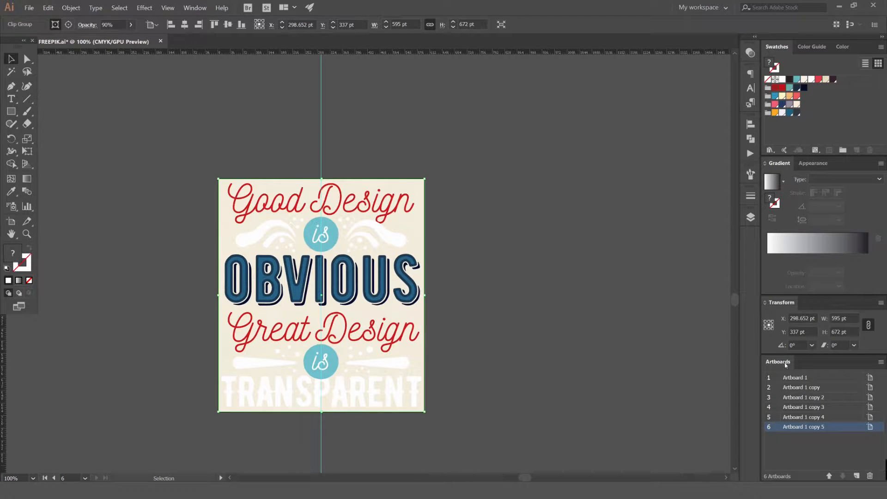
pyautogui.click(195, 8)
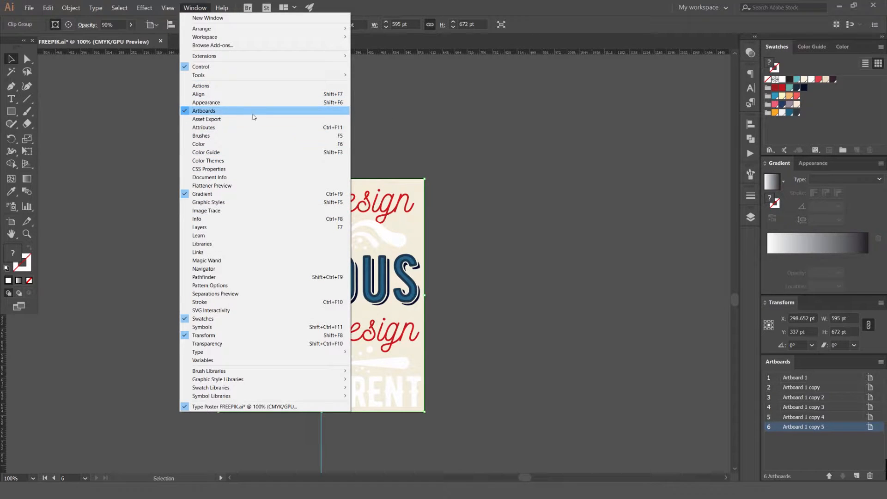
pyautogui.click(594, 172)
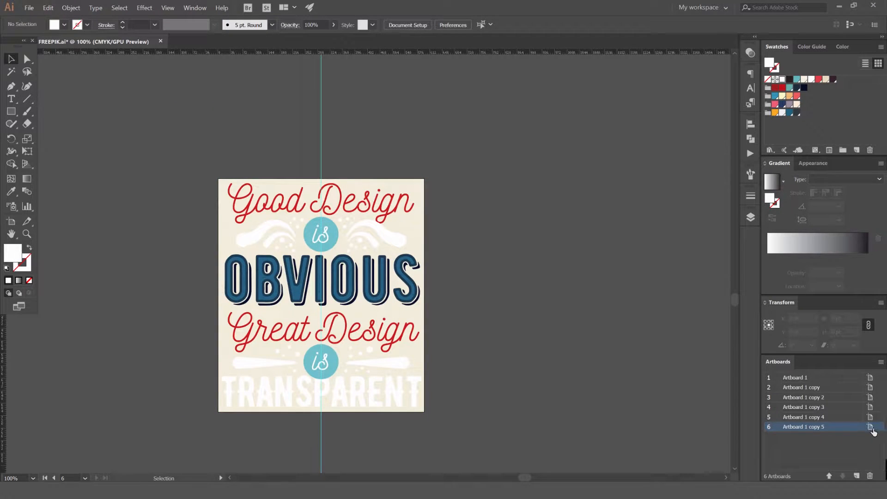
pyautogui.moveTo(779, 362); pyautogui.dragTo(562, 247)
pyautogui.moveTo(610, 333); pyautogui.dragTo(610, 390)
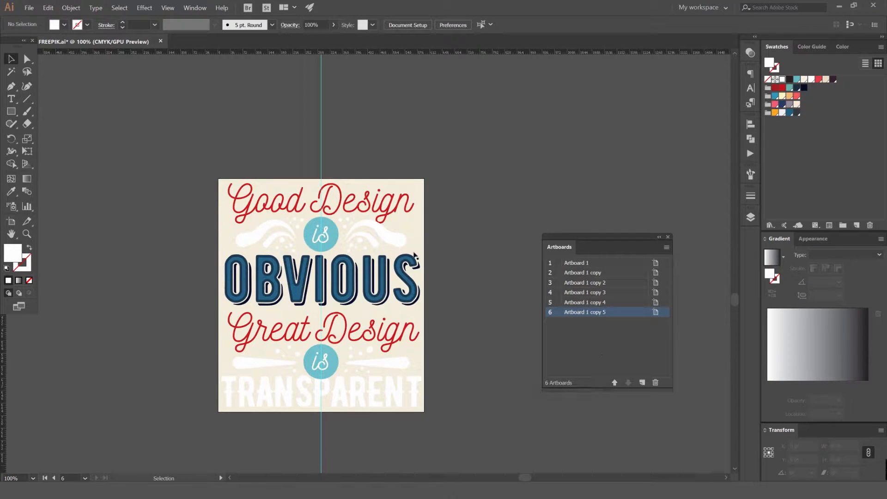
pyautogui.click(415, 240)
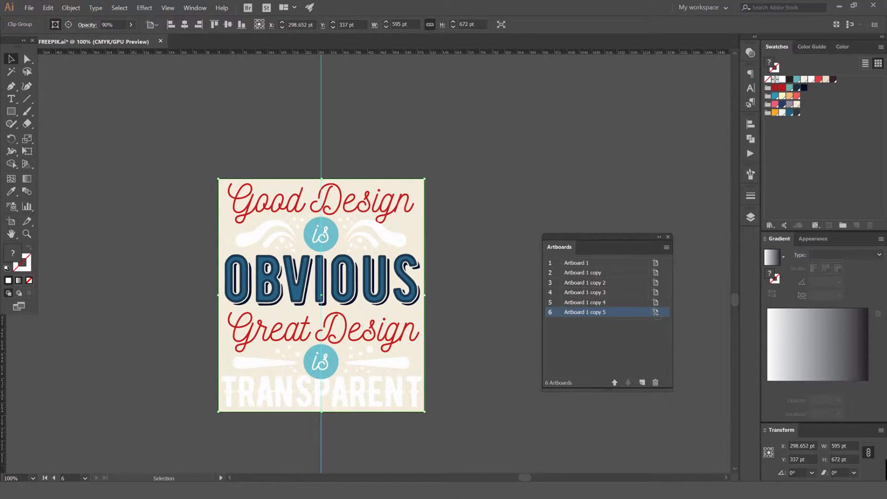
pyautogui.click(656, 312)
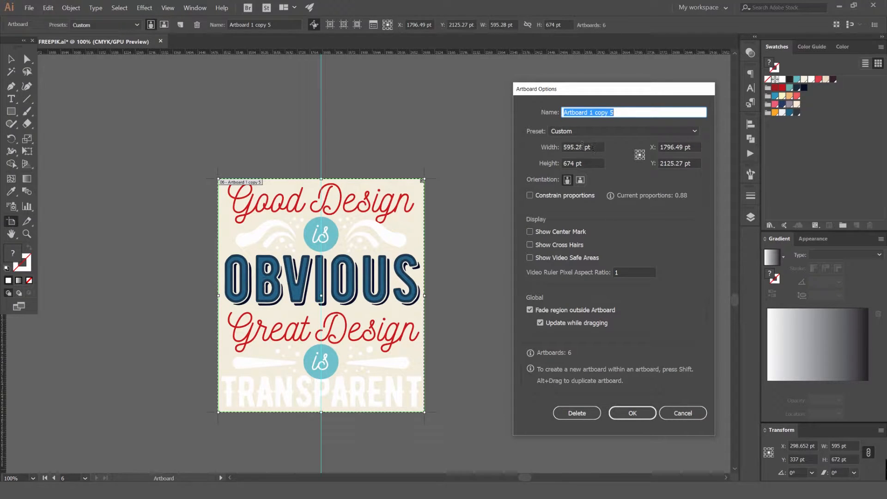
# - Try a custom artboard size of 620 pt wide by 650 pt high
pyautogui.doubleClick(598, 147)
pyautogui.hotkey('shift', 'Up')
pyautogui.hotkey('shift', 'Up')
pyautogui.hotkey('shift', 'Up')
pyautogui.hotkey('shift', 'Up')
pyautogui.hotkey('shift', 'Up')
pyautogui.hotkey('shift', 'Up')
pyautogui.hotkey('shift', 'Up')
pyautogui.hotkey('shift', 'Up')
pyautogui.hotkey('shift', 'Up')
pyautogui.hotkey('shift', 'Up')
pyautogui.scroll(-7, 582, 147)
pyautogui.scroll(-3, 582, 163)
# - Apply the A3 preset in portrait orientation to Artboard 1 copy 5
pyautogui.click(586, 133)
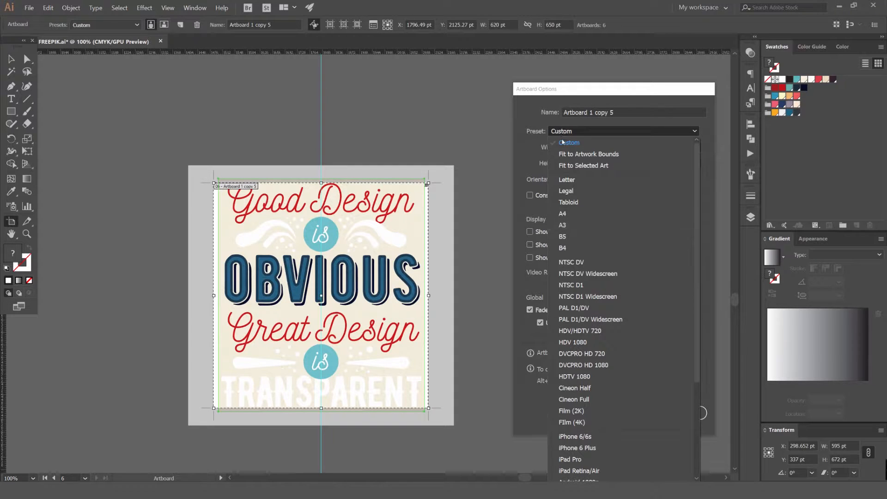
pyautogui.press('Escape')
pyautogui.click(569, 226)
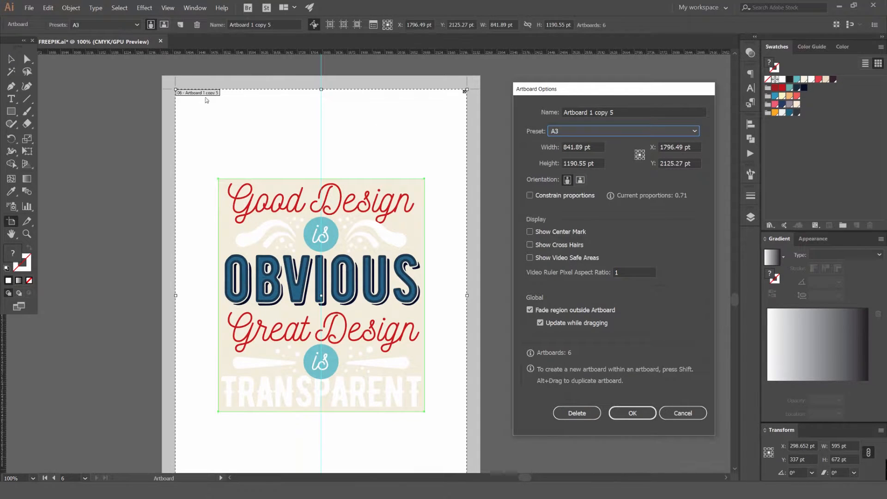
pyautogui.click(586, 151)
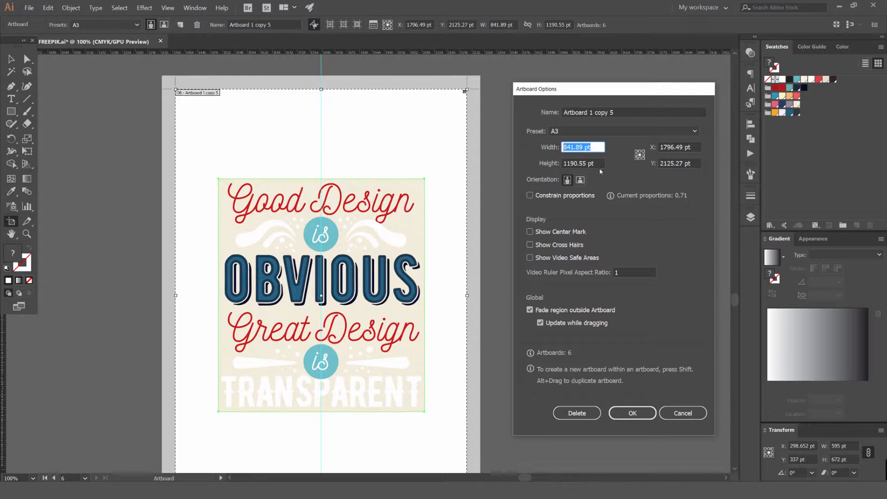
pyautogui.click(581, 181)
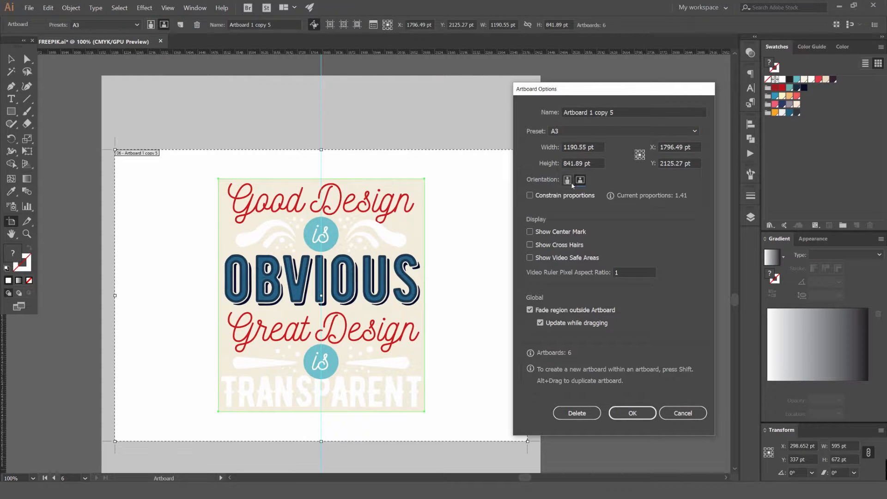
pyautogui.click(570, 181)
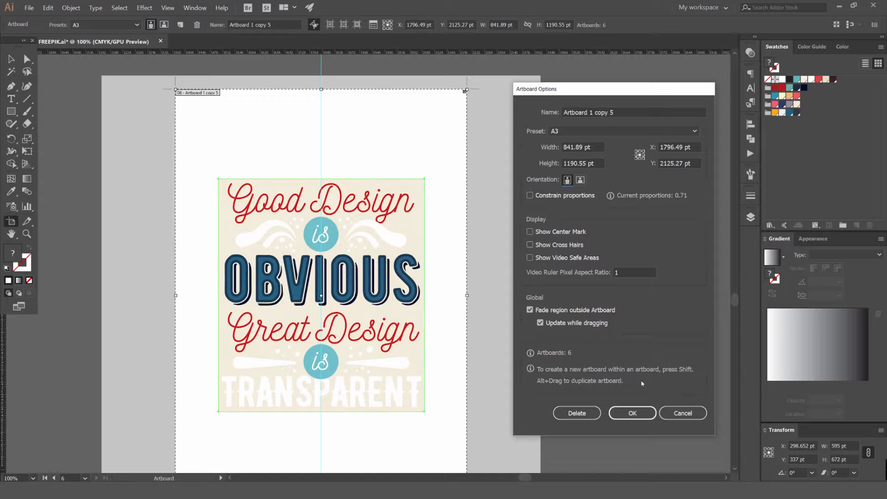
pyautogui.click(632, 413)
# - Dock the floating Artboards panel back beneath the Transform panel
pyautogui.press('Escape')
pyautogui.click(595, 230)
pyautogui.moveTo(625, 237); pyautogui.dragTo(796, 473)
pyautogui.moveTo(530, 223); pyautogui.dragTo(567, 217)
pyautogui.scroll(-1, 564, 216)
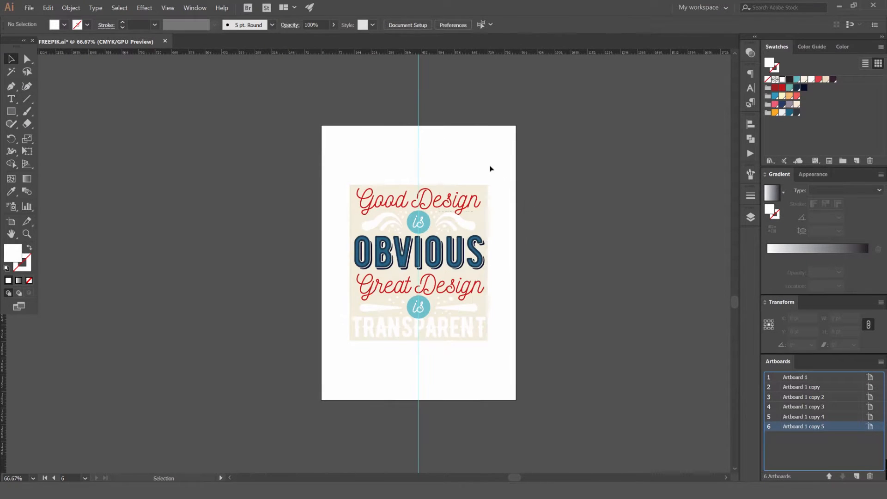
# - Enlarge the textured beige background to about 843 × 1187 pt so it covers the whole A3 artboard
pyautogui.moveTo(493, 140); pyautogui.dragTo(369, 330)
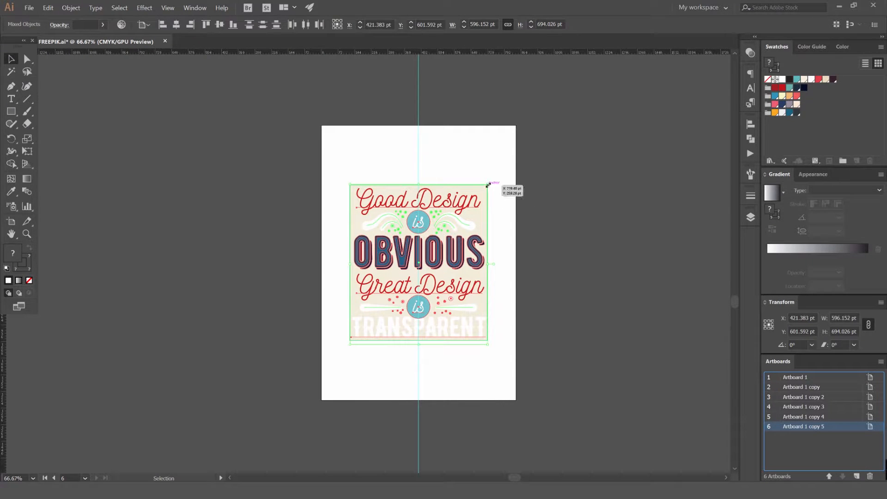
pyautogui.click(499, 174)
pyautogui.click(486, 190)
pyautogui.moveTo(488, 184); pyautogui.dragTo(518, 153)
pyautogui.moveTo(419, 153); pyautogui.dragTo(419, 126)
pyautogui.click(530, 97)
pyautogui.scroll(5, 421, 159)
pyautogui.scroll(-5, 426, 160)
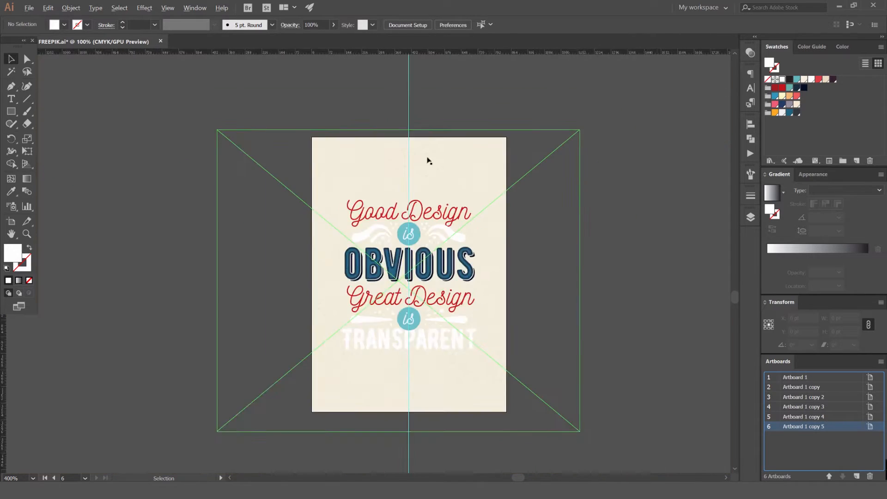
# - Lock the background objects that fill the A3 artboard
pyautogui.click(475, 115)
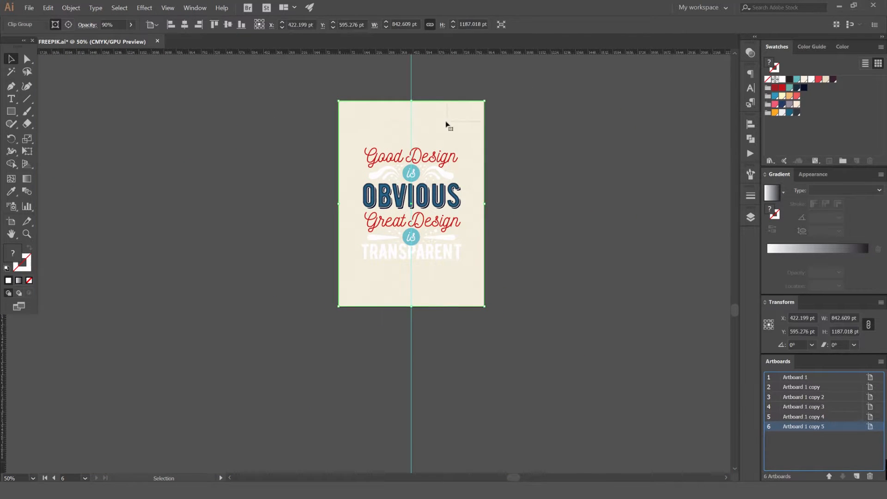
pyautogui.press('a')
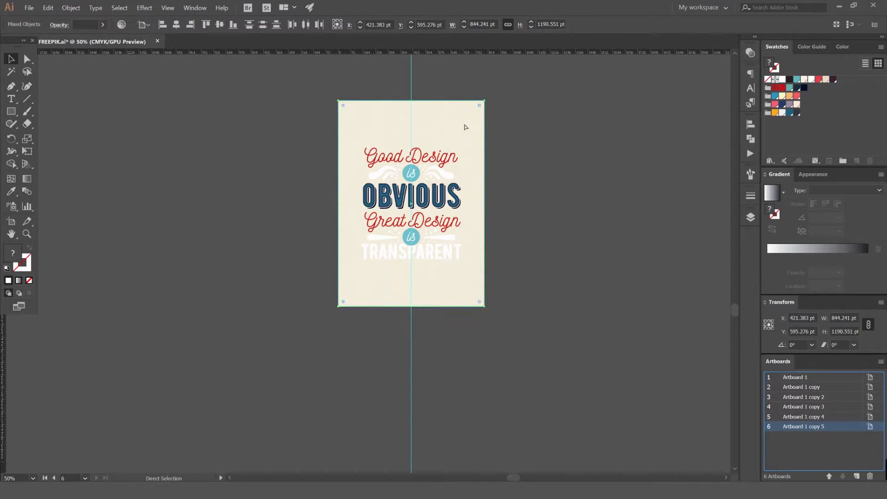
pyautogui.hotkey('ctrl', '2')
pyautogui.scroll(1, 445, 142)
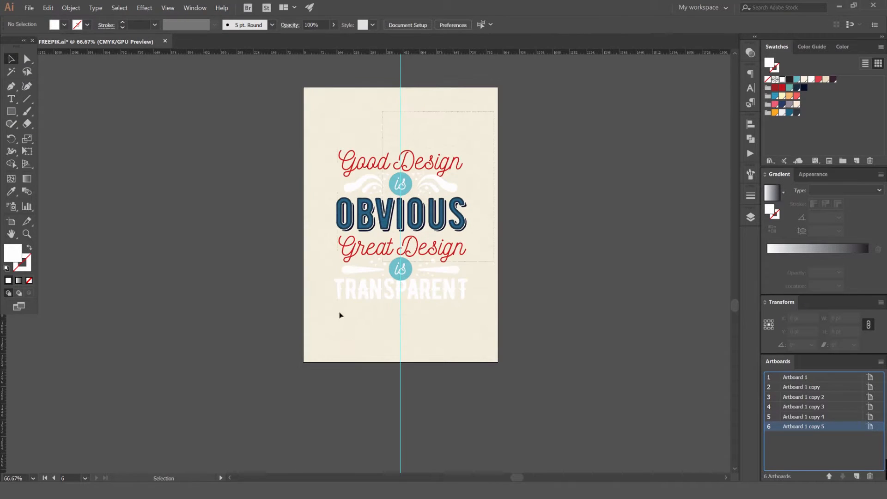
# - Scale all the lettering and ornaments up together to about 726 pt wide on the A3 artboard
pyautogui.hotkey('ctrl', 'a')
pyautogui.moveTo(471, 144); pyautogui.dragTo(482, 94)
pyautogui.press('Right')
# - Move the enlarged lettering and ornaments up towards the upper edge of the A3 artboard
pyautogui.hotkey('shift', 'Up')
pyautogui.hotkey('shift', 'Up')
pyautogui.hotkey('shift', 'Up')
pyautogui.hotkey('shift', 'Up')
pyautogui.hotkey('shift', 'Up')
pyautogui.hotkey('shift', 'Up')
pyautogui.hotkey('shift', 'Up')
pyautogui.hotkey('shift', 'Up')
pyautogui.hotkey('shift', 'Up')
pyautogui.hotkey('shift', 'Up')
pyautogui.hotkey('shift', 'Up')
pyautogui.hotkey('shift', 'Up')
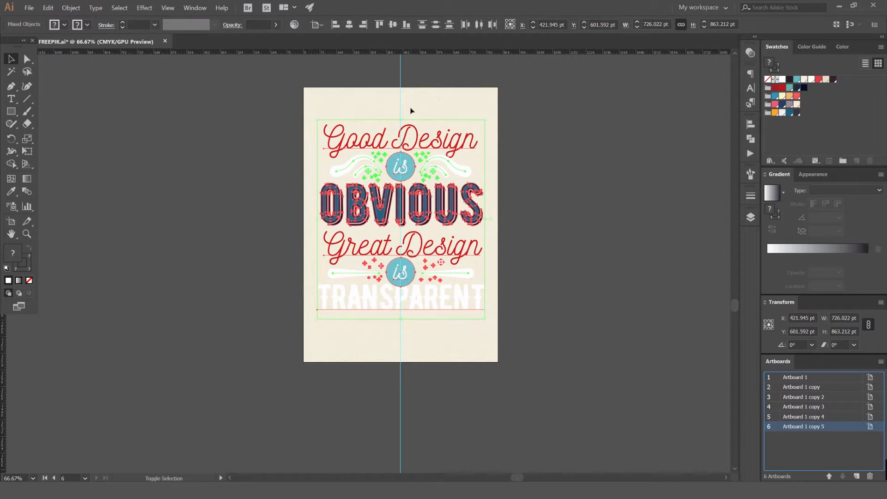
# - Move TRANSPARENT and the second "is" ornament row down to widen the spacing between the lower lines
pyautogui.click(520, 253)
pyautogui.click(441, 288)
pyautogui.moveTo(447, 283); pyautogui.dragTo(446, 303)
pyautogui.click(432, 252)
pyautogui.keyDown('shift'); pyautogui.click(413, 262); pyautogui.keyUp('shift')
pyautogui.hotkey('shift', 'Down')
pyautogui.hotkey('shift', 'Down')
pyautogui.hotkey('shift', 'Down')
pyautogui.hotkey('shift', 'Down')
pyautogui.hotkey('shift', 'Down')
# - Move "Great Design" and the rows beneath it down to add space under OBVIOUS
pyautogui.click(330, 322)
pyautogui.moveTo(330, 320); pyautogui.dragTo(334, 321)
pyautogui.hotkey('shift', 'Down')
pyautogui.hotkey('shift', 'Down')
pyautogui.hotkey('shift', 'Down')
# - Move the OBVIOUS lettering down slightly to separate it from the first "is" ornament
pyautogui.click(423, 206)
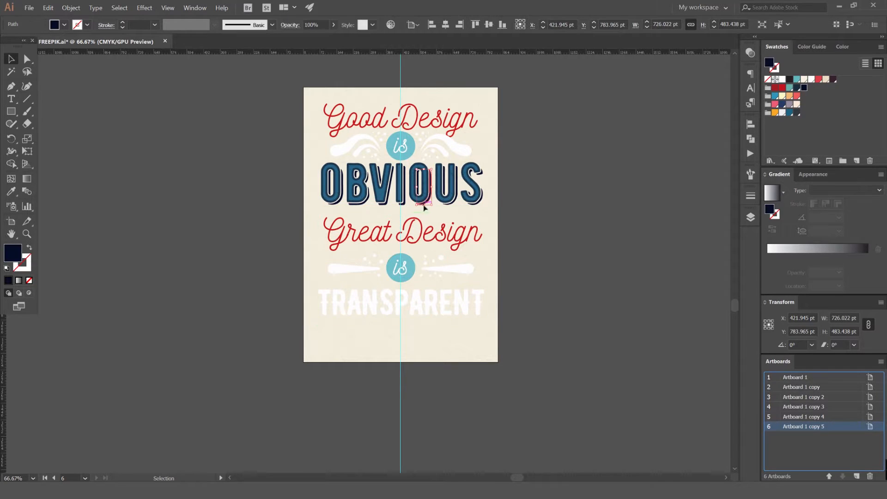
pyautogui.moveTo(283, 205); pyautogui.dragTo(283, 205)
pyautogui.hotkey('shift', 'Down')
pyautogui.hotkey('shift', 'Down')
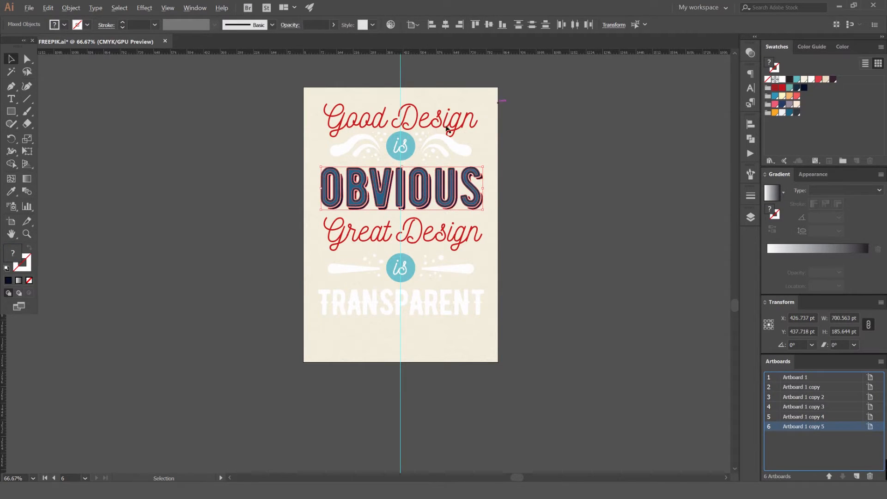
# - Move the "Good Design" text up, away from the first "is" ornament
pyautogui.scroll(2, 446, 127)
pyautogui.click(452, 114)
pyautogui.hotkey('shift', 'Up')
pyautogui.hotkey('shift', 'Up')
pyautogui.hotkey('shift', 'Up')
pyautogui.hotkey('shift', 'Up')
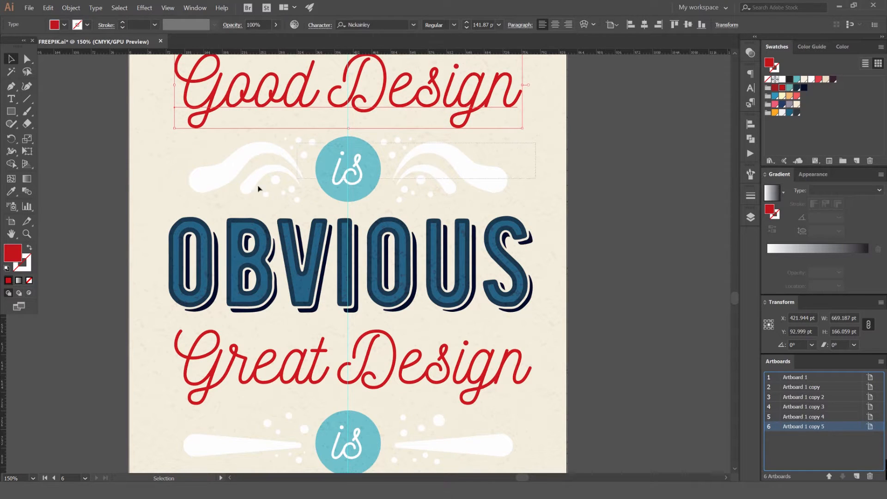
# - Nudge the first "is" ornament group up to even the gaps between "Good Design" and OBVIOUS
pyautogui.click(248, 187)
pyautogui.press('Up')
pyautogui.press('Up')
pyautogui.press('Up')
pyautogui.press('Up')
pyautogui.press('Up')
pyautogui.press('Up')
pyautogui.press('Up')
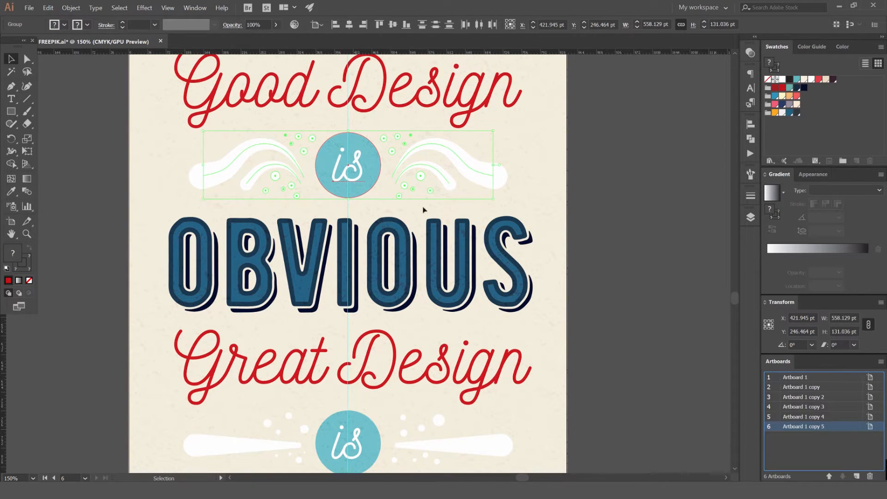
# - Select all the lettering and ornaments and move them down to balance them vertically on the A3 artboard
pyautogui.click(610, 222)
pyautogui.scroll(-1, 612, 221)
pyautogui.scroll(-1, 608, 223)
pyautogui.moveTo(429, 354); pyautogui.dragTo(328, 311)
pyautogui.hotkey('ctrl', 'alt', 'a')
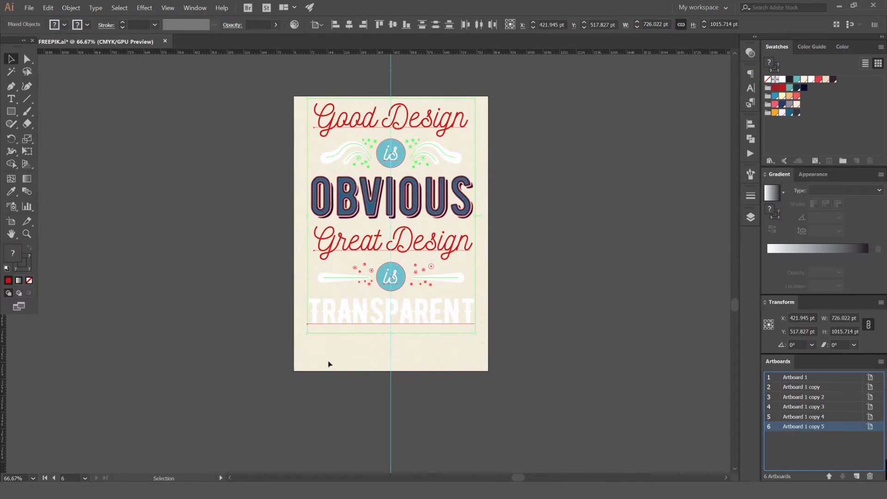
pyautogui.hotkey('shift', 'Down')
pyautogui.hotkey('shift', 'Down')
pyautogui.hotkey('shift', 'Down')
pyautogui.hotkey('shift', 'Down')
pyautogui.hotkey('shift', 'Down')
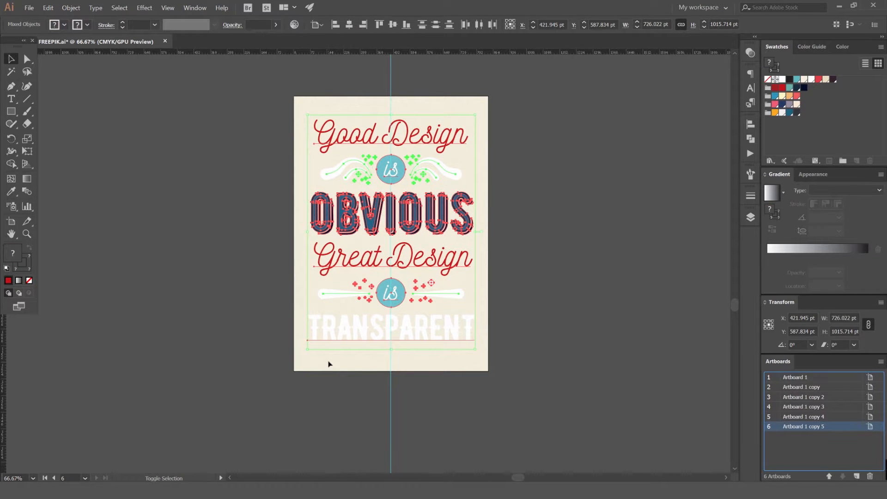
pyautogui.click(630, 227)
# - Inspect the spacing and balance of the rearranged poster on the A3 artboard
pyautogui.scroll(-2, 631, 217)
pyautogui.hscroll(2, 556, 211)
pyautogui.scroll(1, 530, 211)
pyautogui.scroll(1, 484, 185)
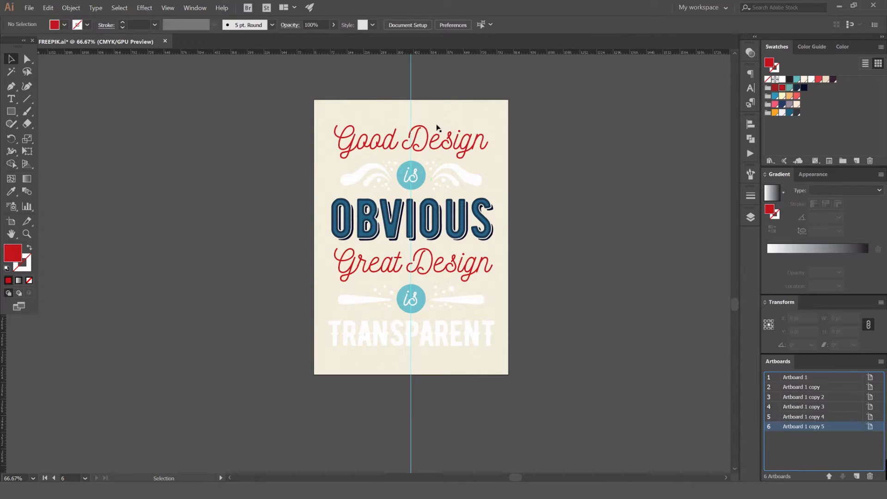
pyautogui.hscroll(1, 466, 143)
pyautogui.scroll(-1, 440, 143)
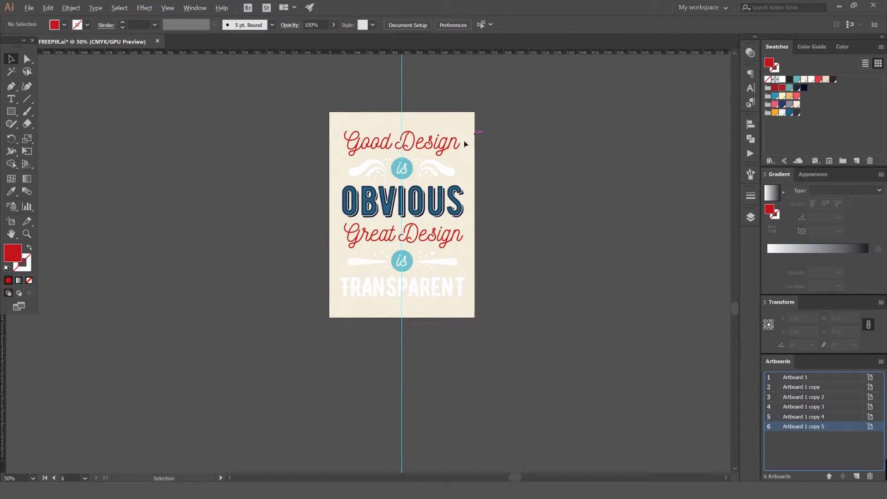
pyautogui.scroll(1, 464, 123)
pyautogui.scroll(-1, 457, 124)
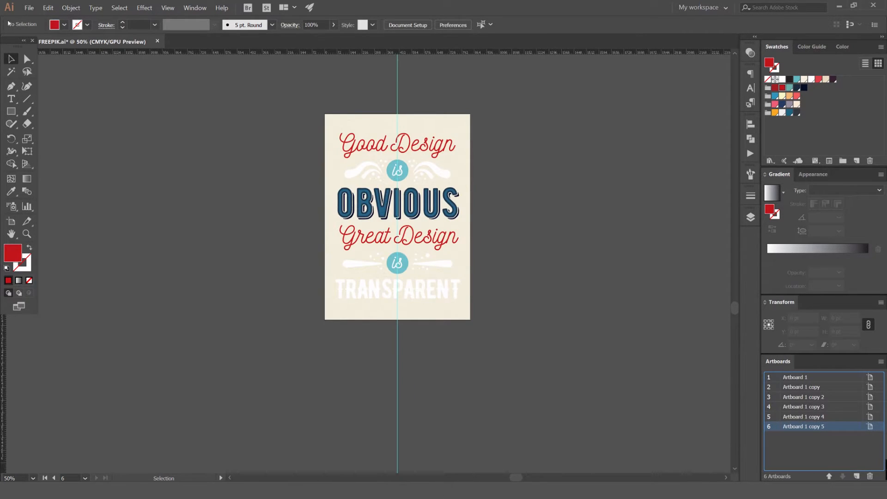
# - Begin saving the poster under a new file and choose the Desktop as the destination folder
pyautogui.click(29, 8)
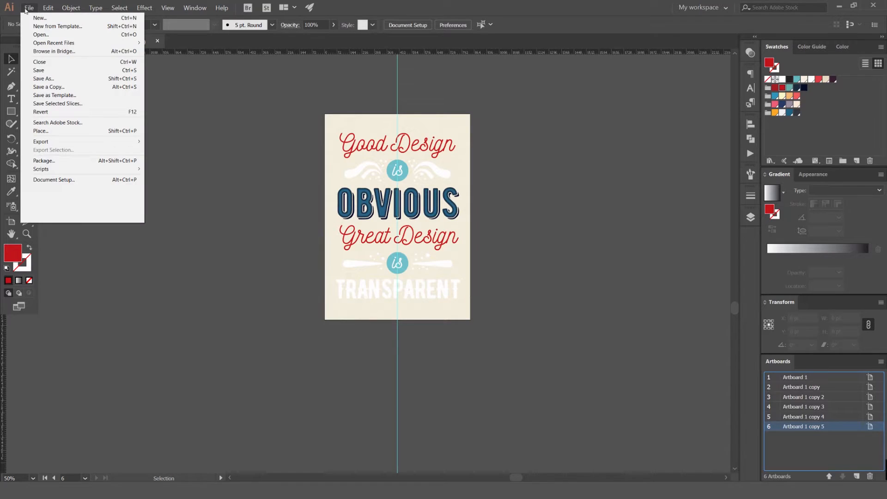
pyautogui.click(50, 79)
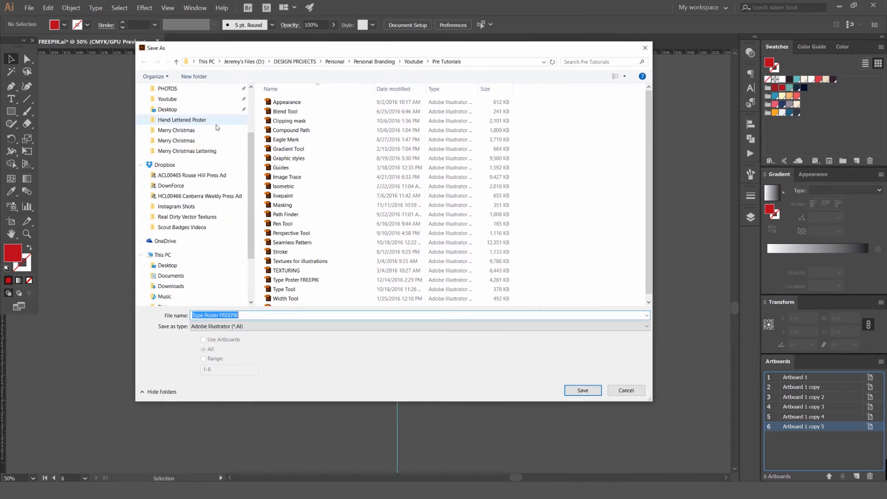
pyautogui.scroll(3, 217, 127)
pyautogui.click(167, 91)
pyautogui.scroll(-3, 177, 249)
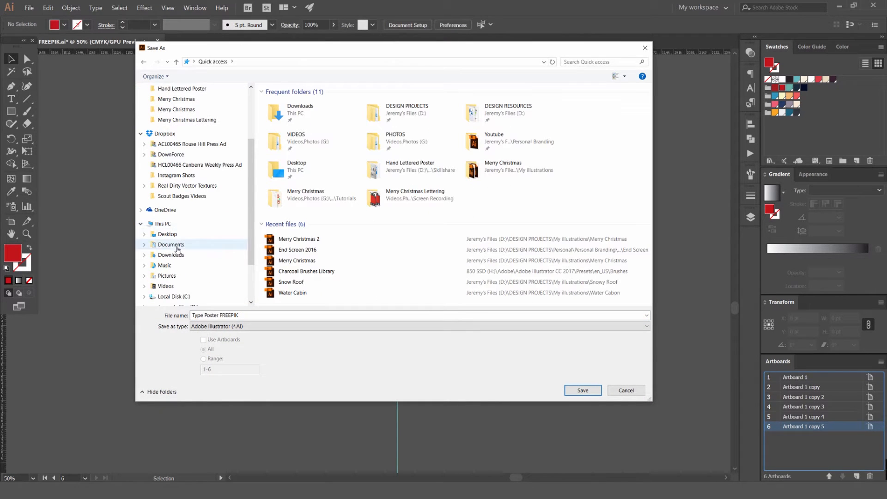
pyautogui.click(168, 234)
# - Set the file format to Adobe PDF and shorten the file name to Type Poster
pyautogui.click(231, 326)
pyautogui.click(232, 349)
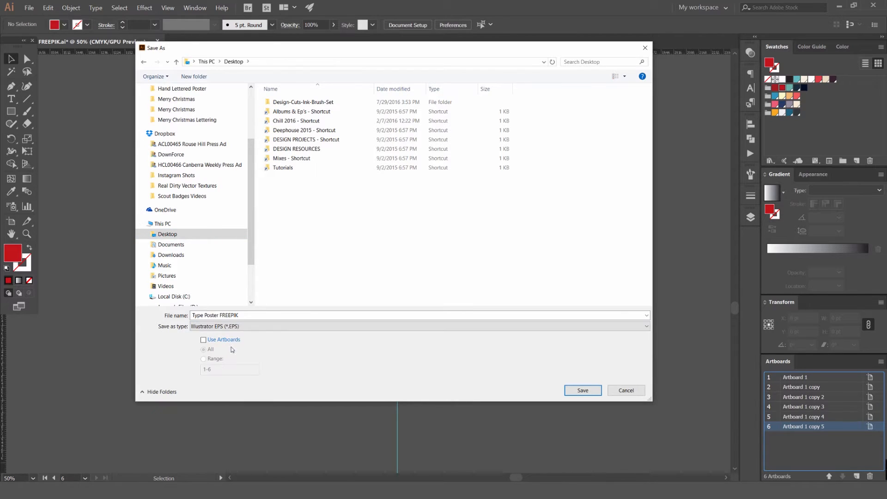
pyautogui.click(230, 327)
pyautogui.click(220, 343)
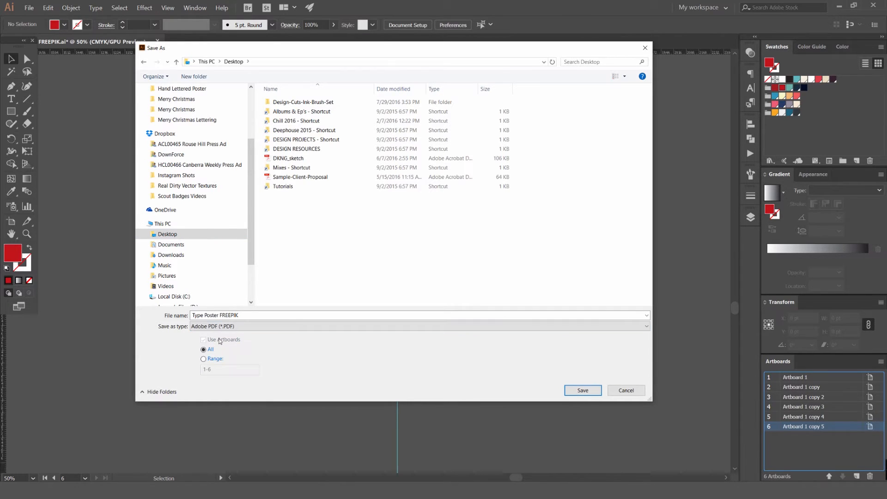
pyautogui.click(250, 316)
pyautogui.click(250, 316)
pyautogui.hotkey('ctrl', 'shift', 'Left')
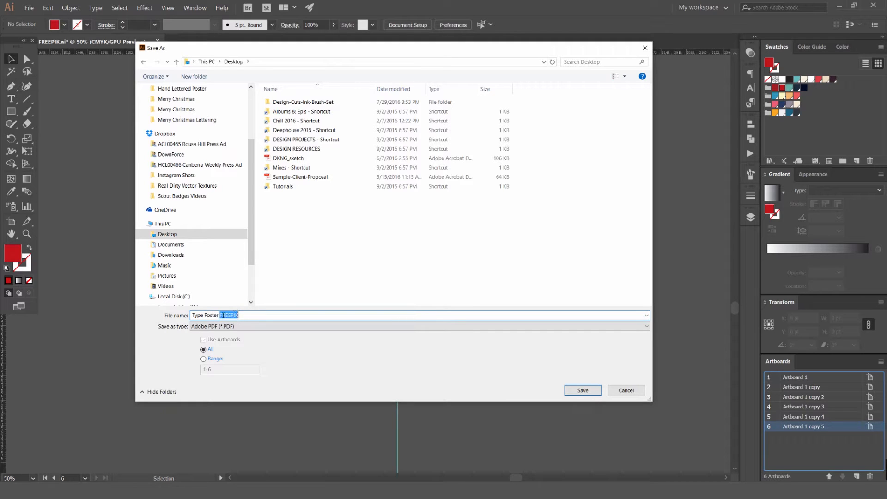
pyautogui.press('BackSpace')
# - Limit the PDF to artboard range 6 and proceed to the PDF options
pyautogui.click(218, 360)
pyautogui.moveTo(207, 370); pyautogui.dragTo(191, 377)
pyautogui.press('BackSpace')
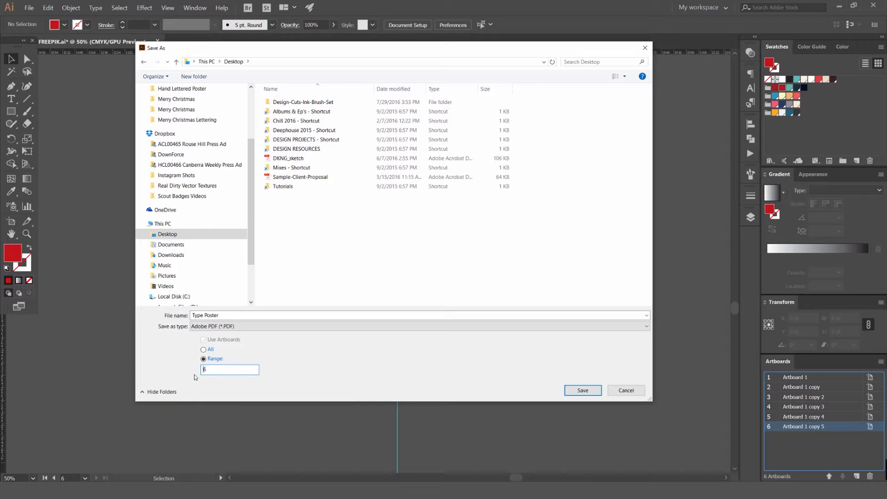
pyautogui.click(567, 390)
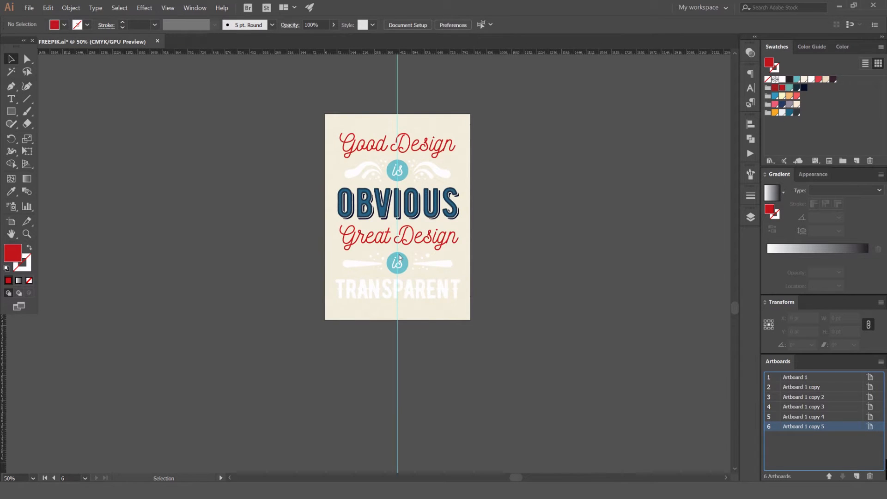
# - Turn off Preserve Illustrator Editing Capabilities and Embed Page Thumbnails for the PDF
pyautogui.moveTo(426, 109); pyautogui.dragTo(635, 94)
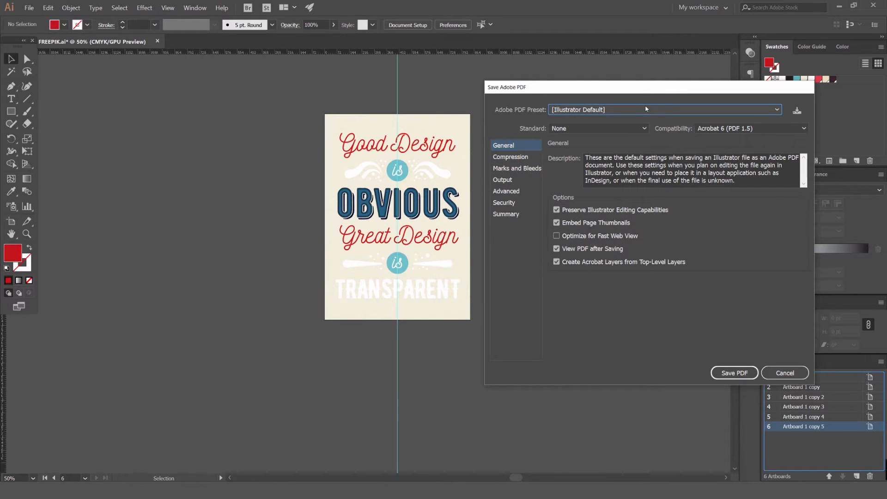
pyautogui.click(608, 211)
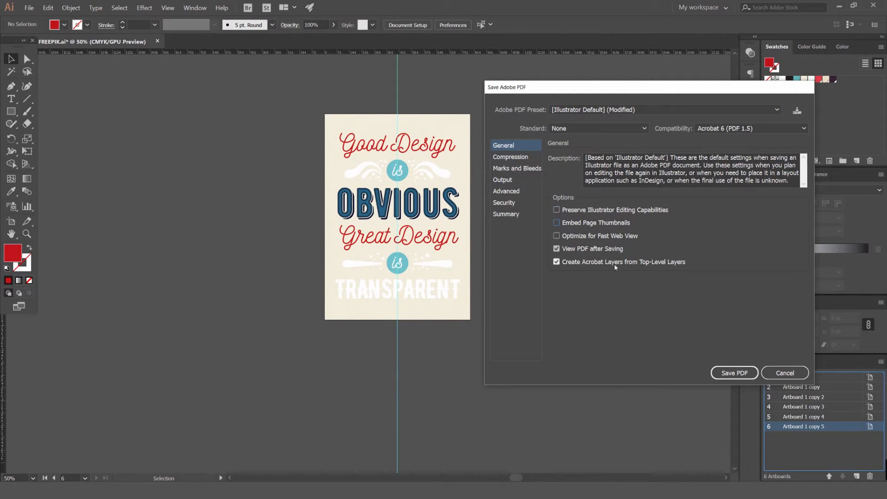
# - Apply the High Quality Print preset to the PDF and check its color image downsampling resolution
pyautogui.click(517, 158)
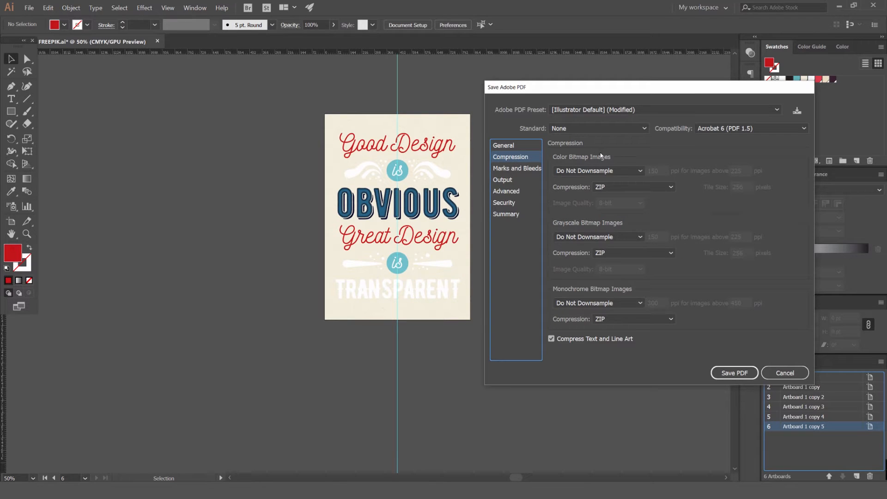
pyautogui.click(577, 111)
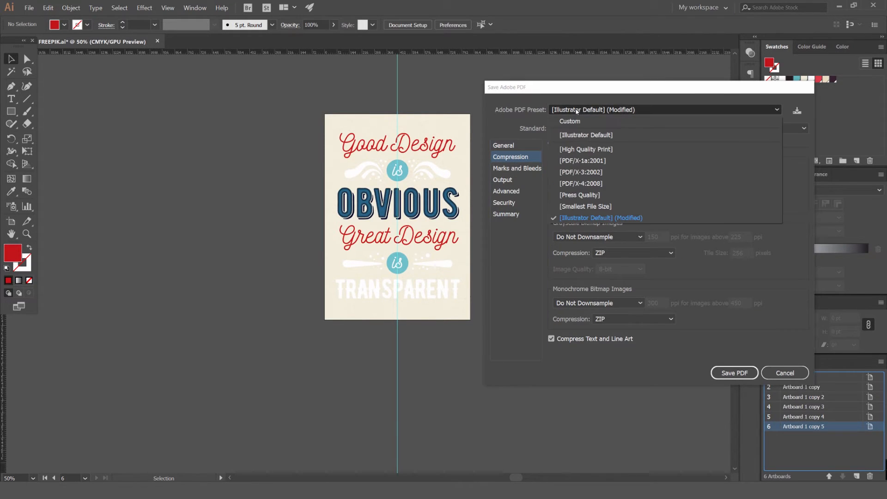
pyautogui.click(577, 150)
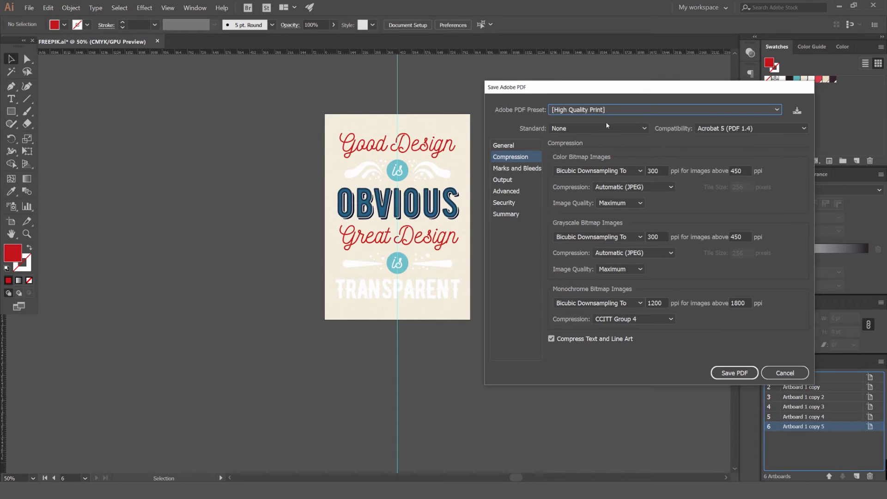
pyautogui.click(639, 171)
pyautogui.click(660, 170)
pyautogui.doubleClick(659, 170)
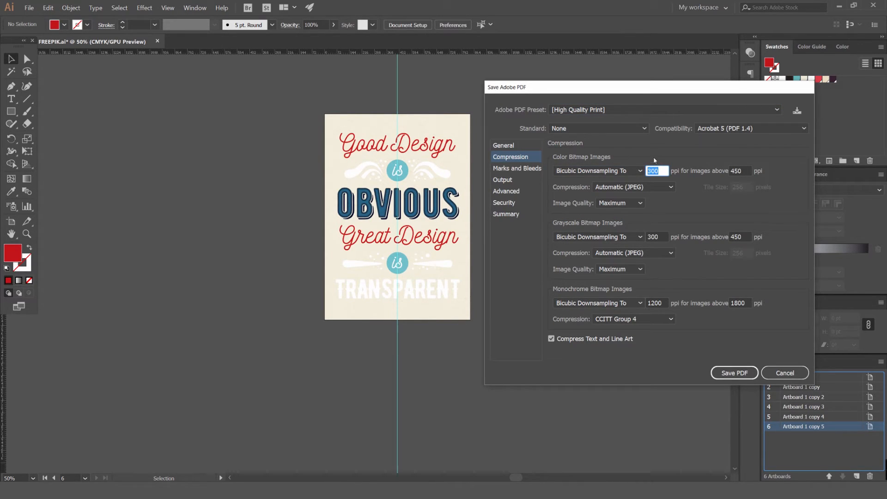
# - Add trim marks to the PDF, leaving out registration marks and color bars
pyautogui.click(530, 168)
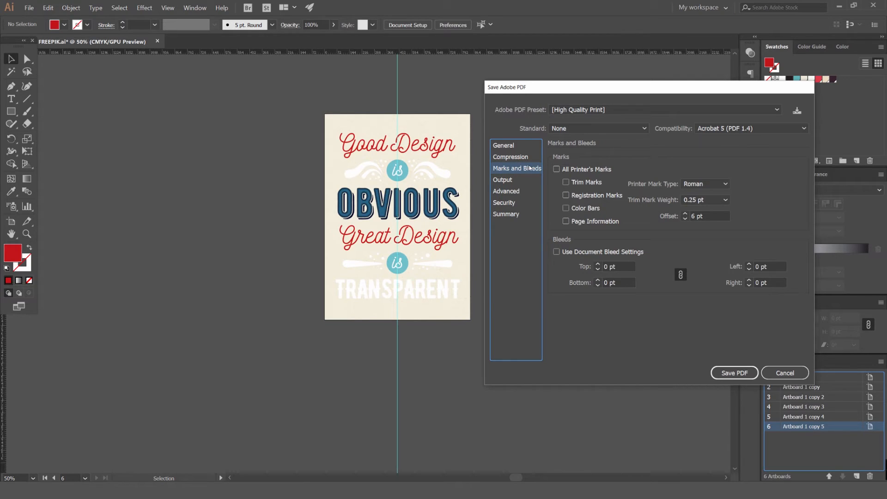
pyautogui.click(504, 180)
pyautogui.click(520, 168)
pyautogui.click(576, 171)
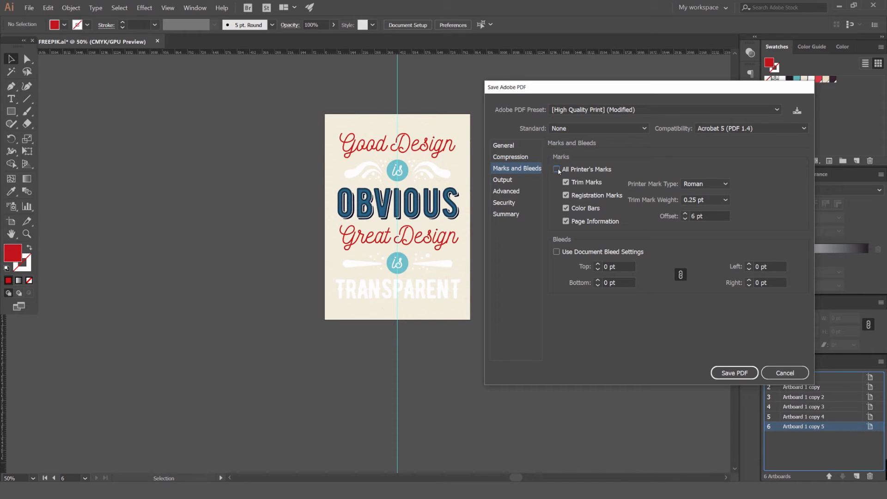
pyautogui.click(566, 195)
pyautogui.click(565, 208)
# - Review the PDF's output, advanced, security, summary, compression and general settings
pyautogui.click(513, 179)
pyautogui.click(511, 190)
pyautogui.click(508, 202)
pyautogui.click(517, 213)
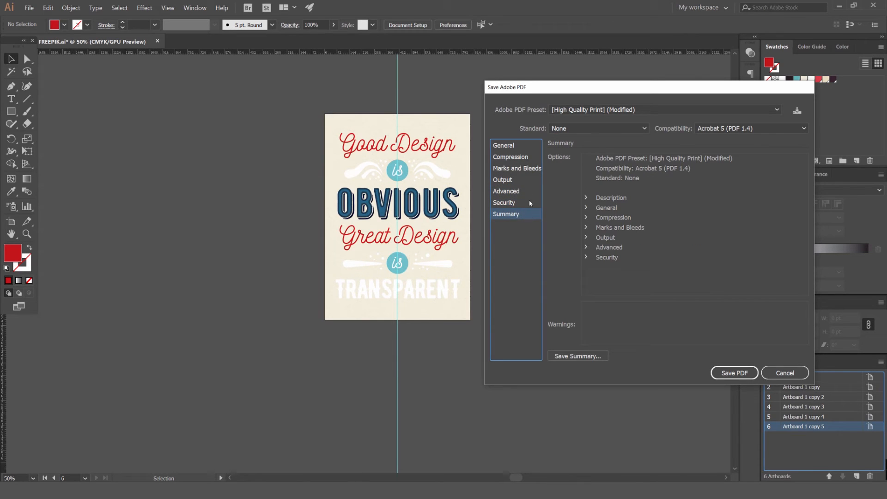
pyautogui.click(520, 158)
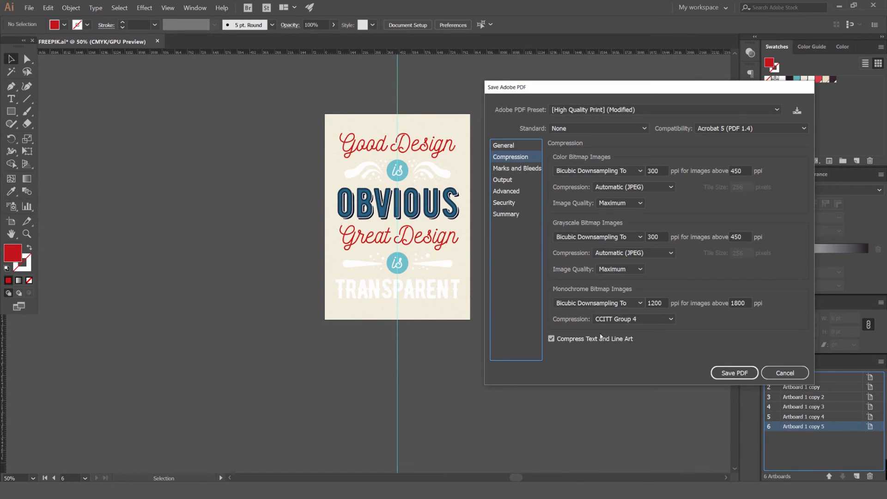
pyautogui.click(518, 145)
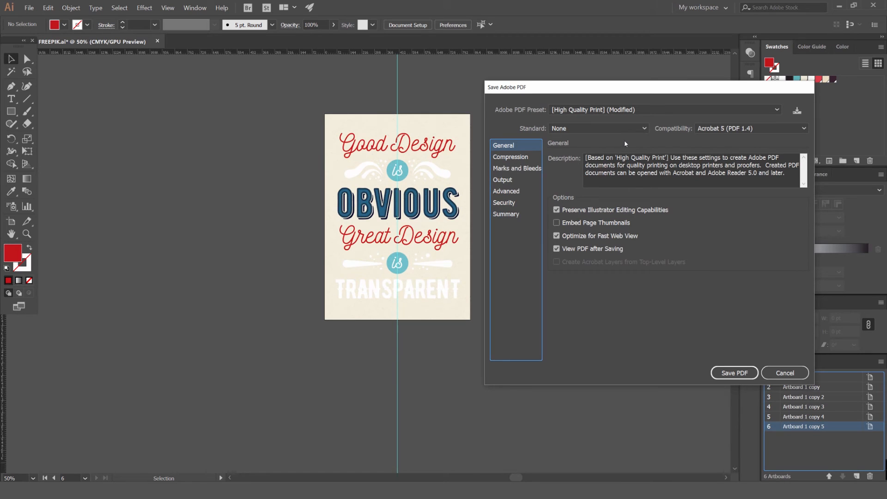
# - Save the PDF and view the whole exported poster page in Adobe Acrobat Reader
pyautogui.click(726, 373)
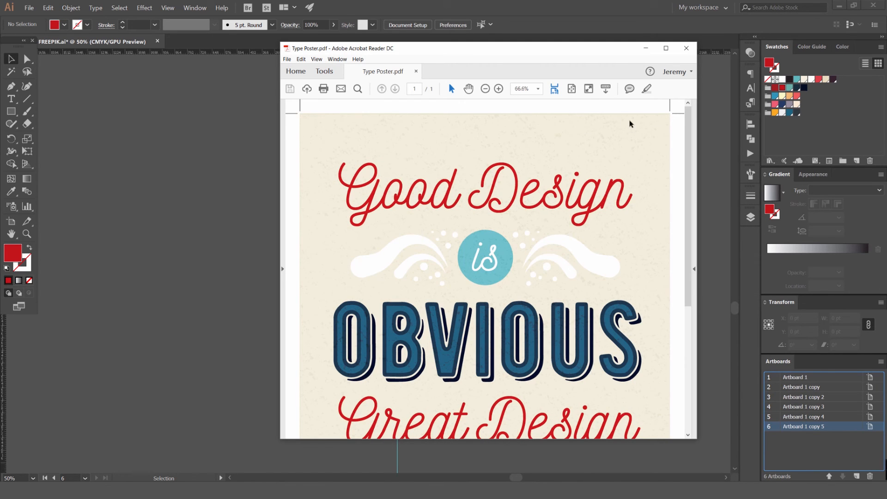
pyautogui.hotkey('ctrl', '-')
pyautogui.hotkey('ctrl', '-')
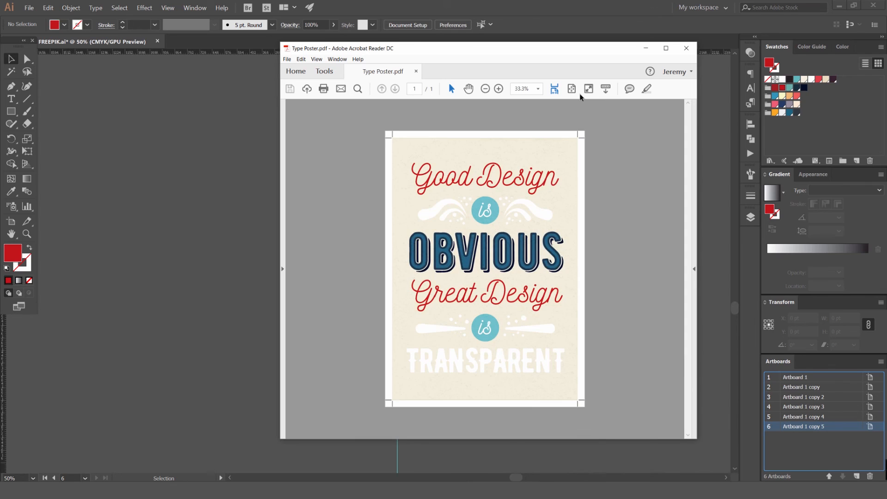